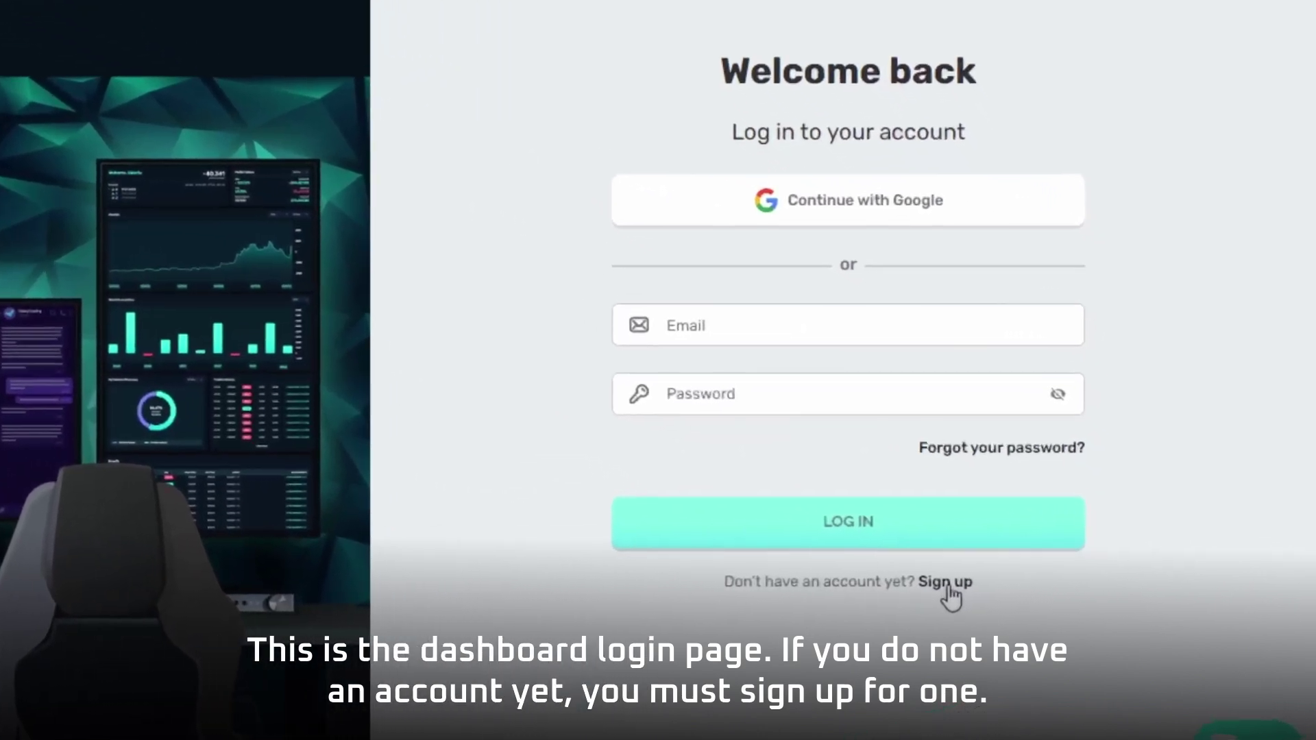
Sign up with the account holder's name, e-mail address and a matching password.
{"action": "left_click", "coordinate": [948, 584]}
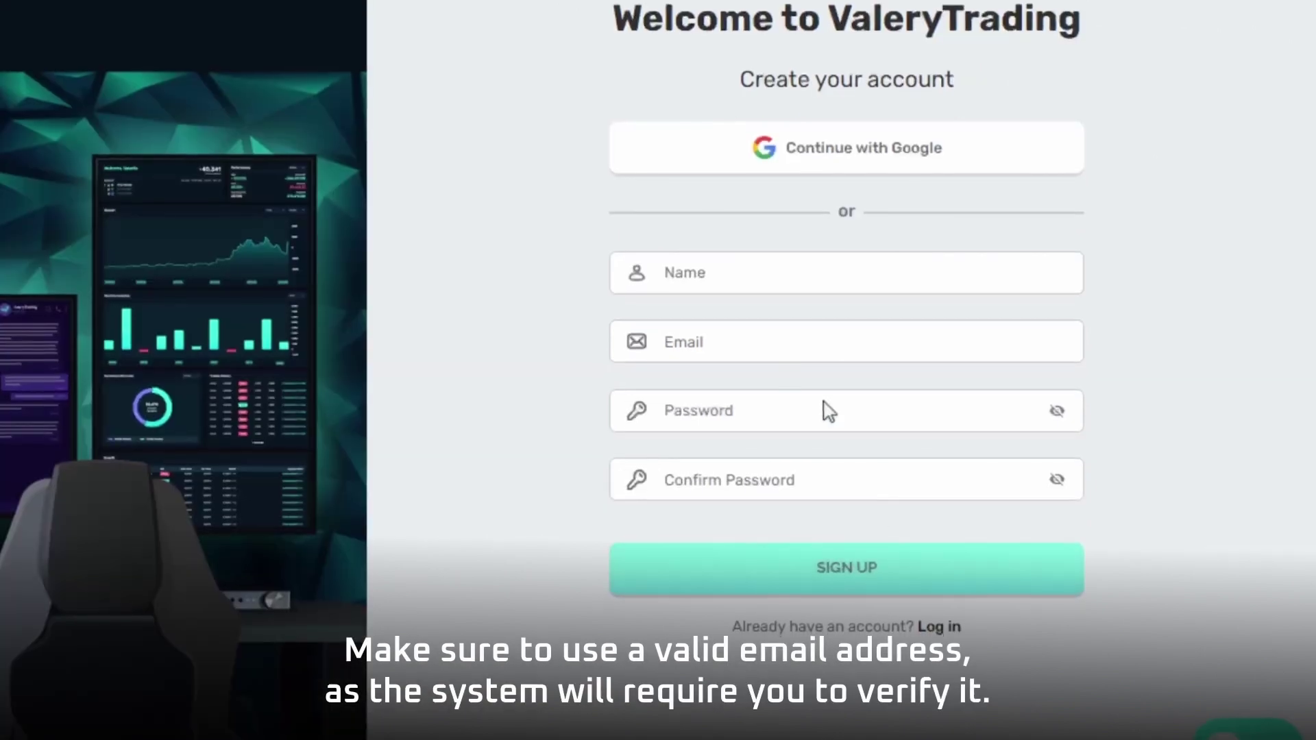
{"action": "left_click", "coordinate": [718, 274]}
{"action": "key", "text": "Tab"}
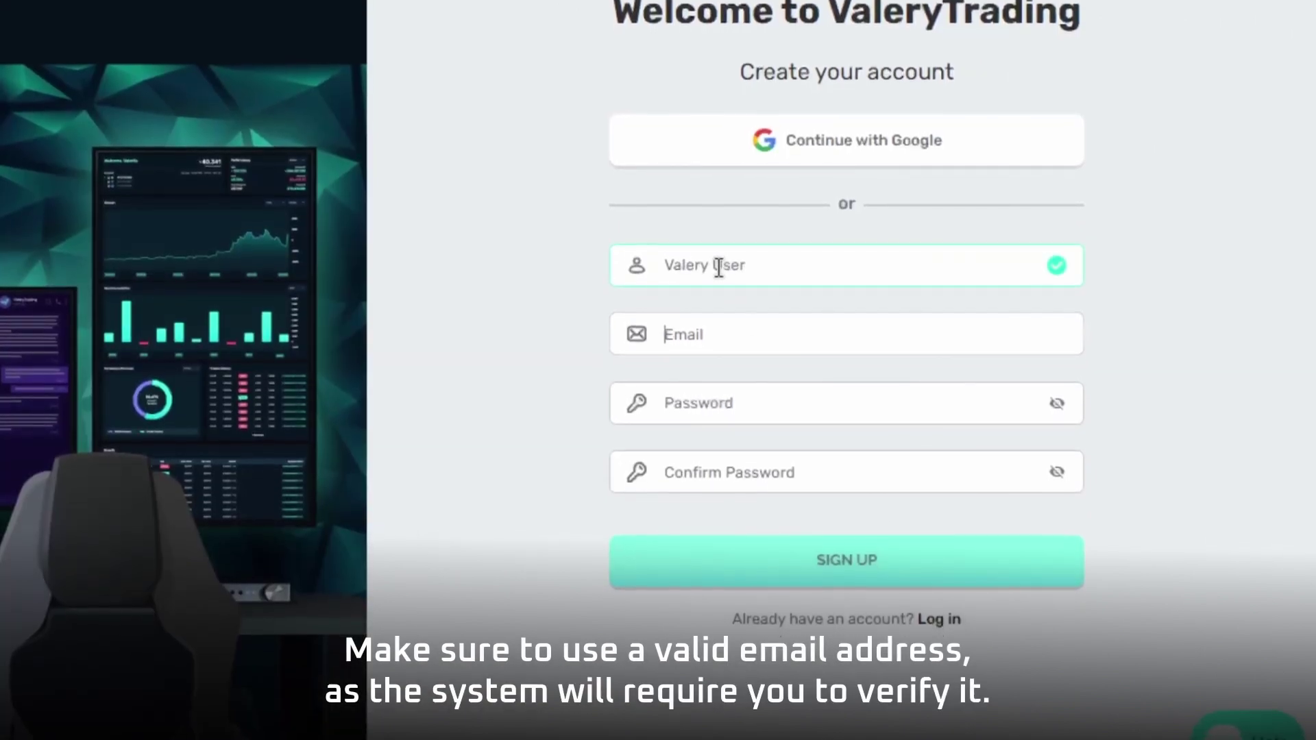
{"action": "key", "text": "Tab"}
{"action": "key", "text": "Tab"}
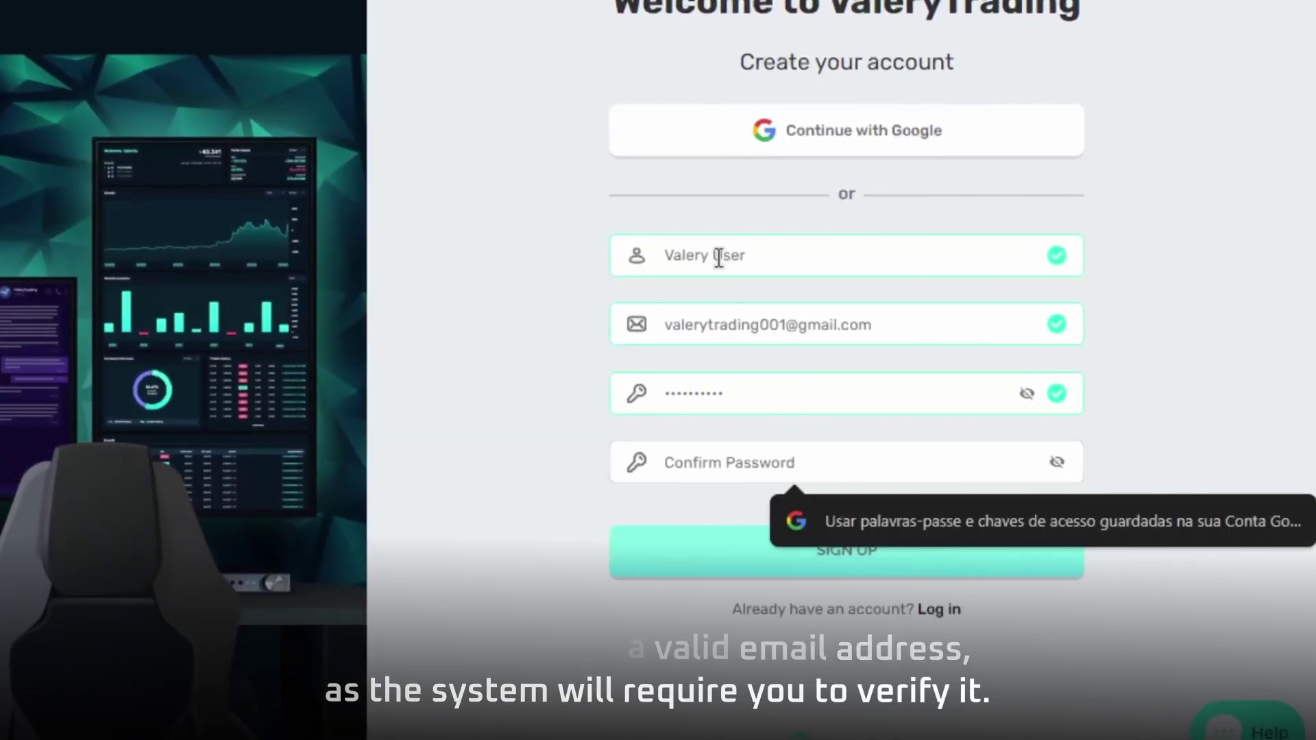
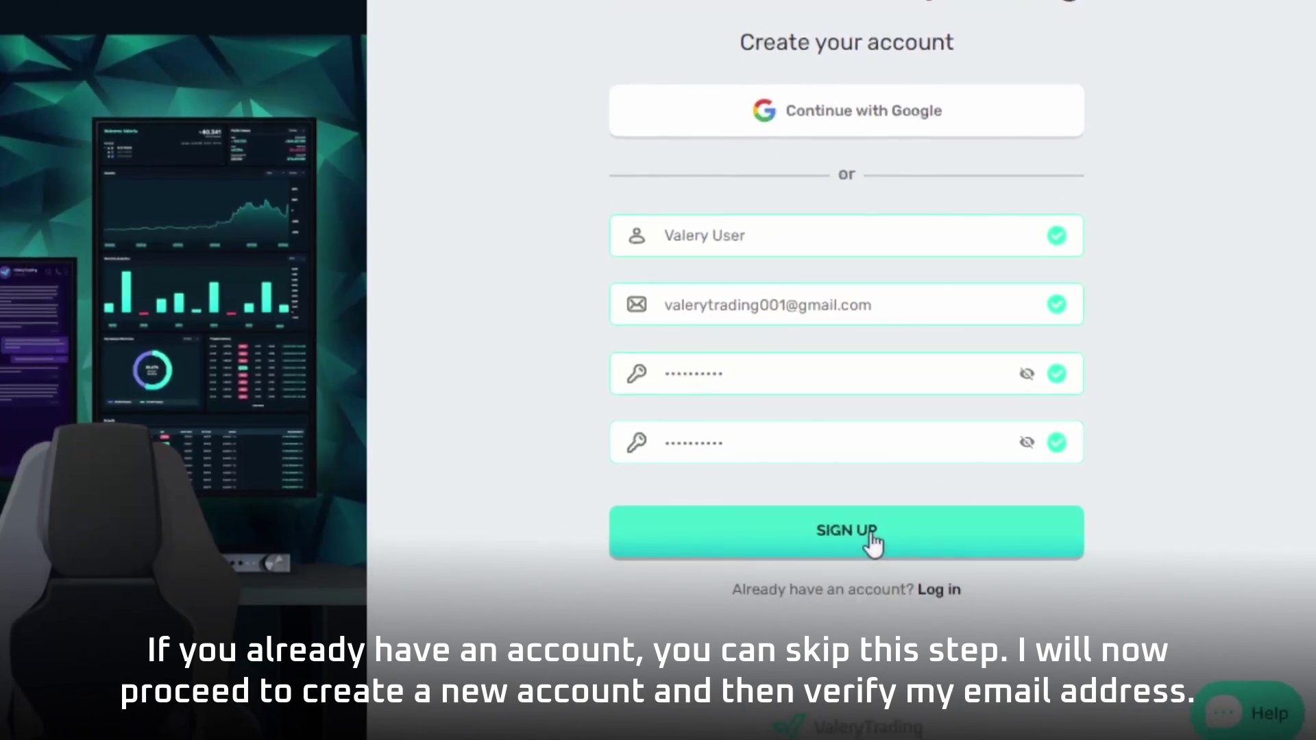
{"action": "left_click", "coordinate": [870, 538]}
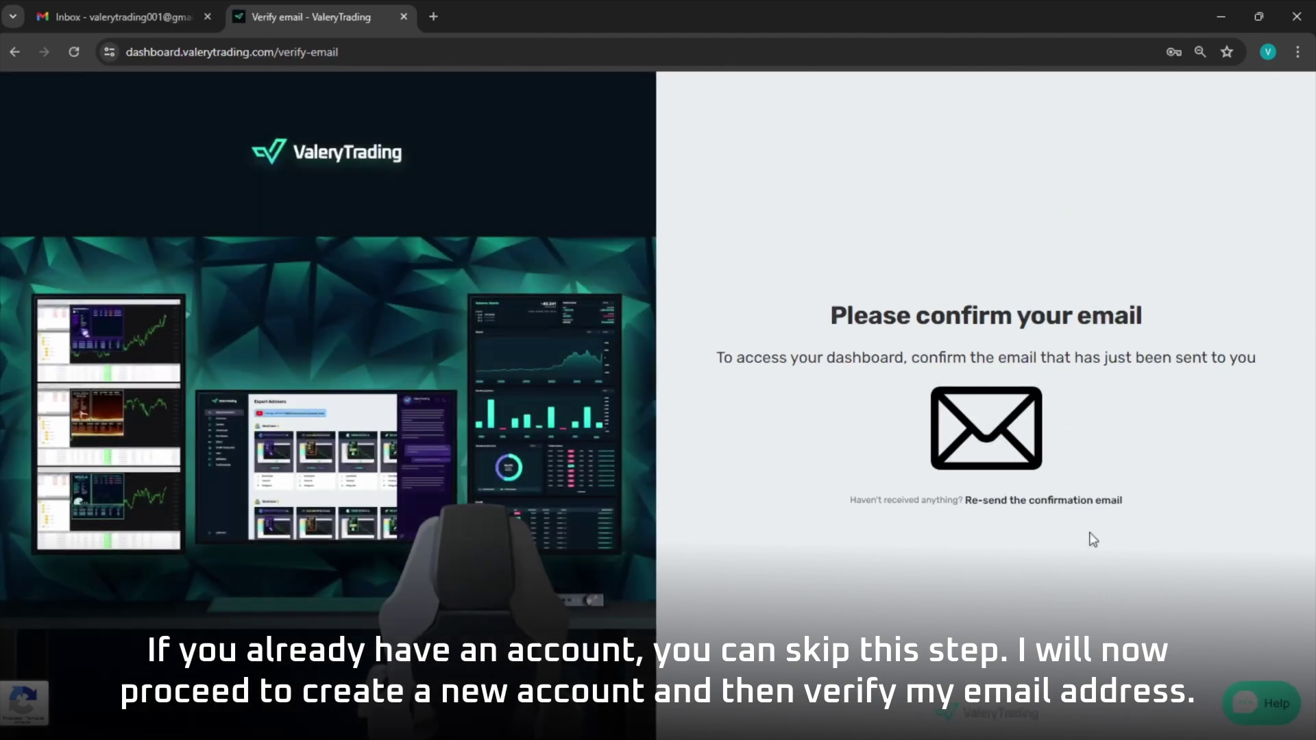
Open the 'Confirm your email' message in Gmail and verify the address.
{"action": "left_click", "coordinate": [176, 21]}
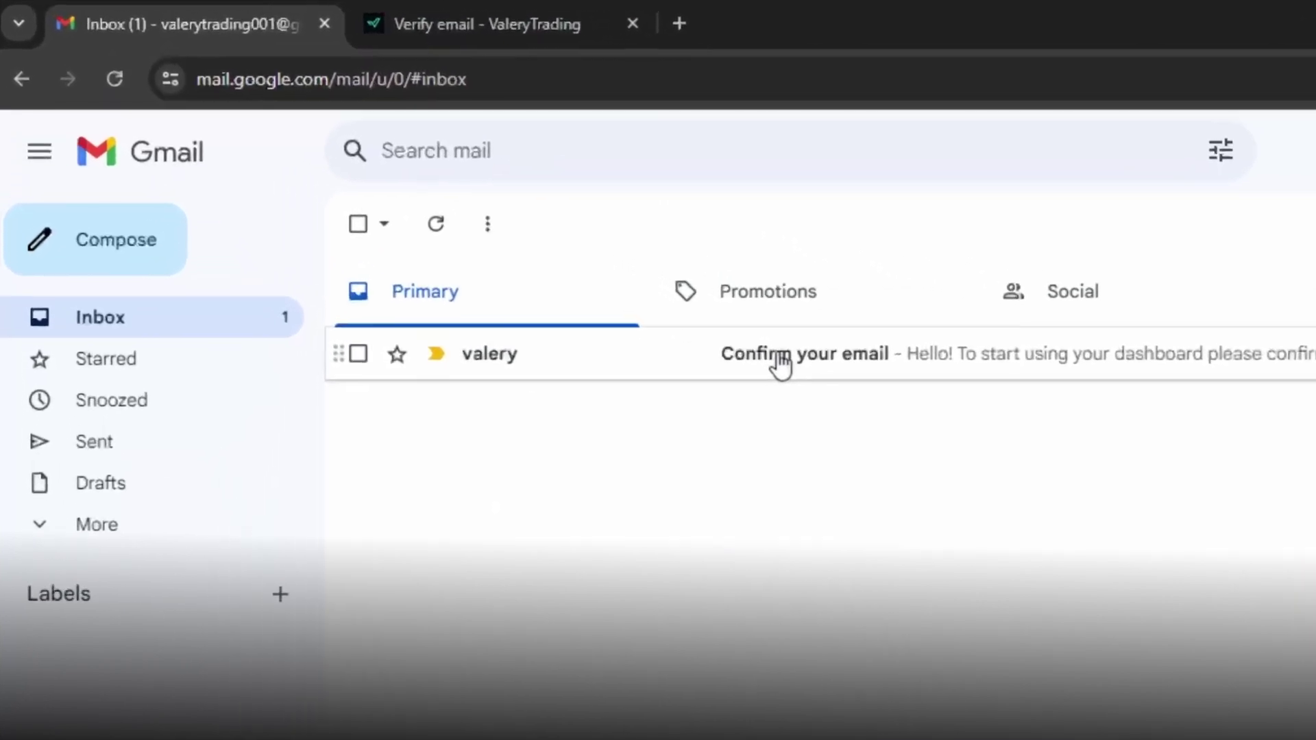
{"action": "left_click", "coordinate": [521, 241]}
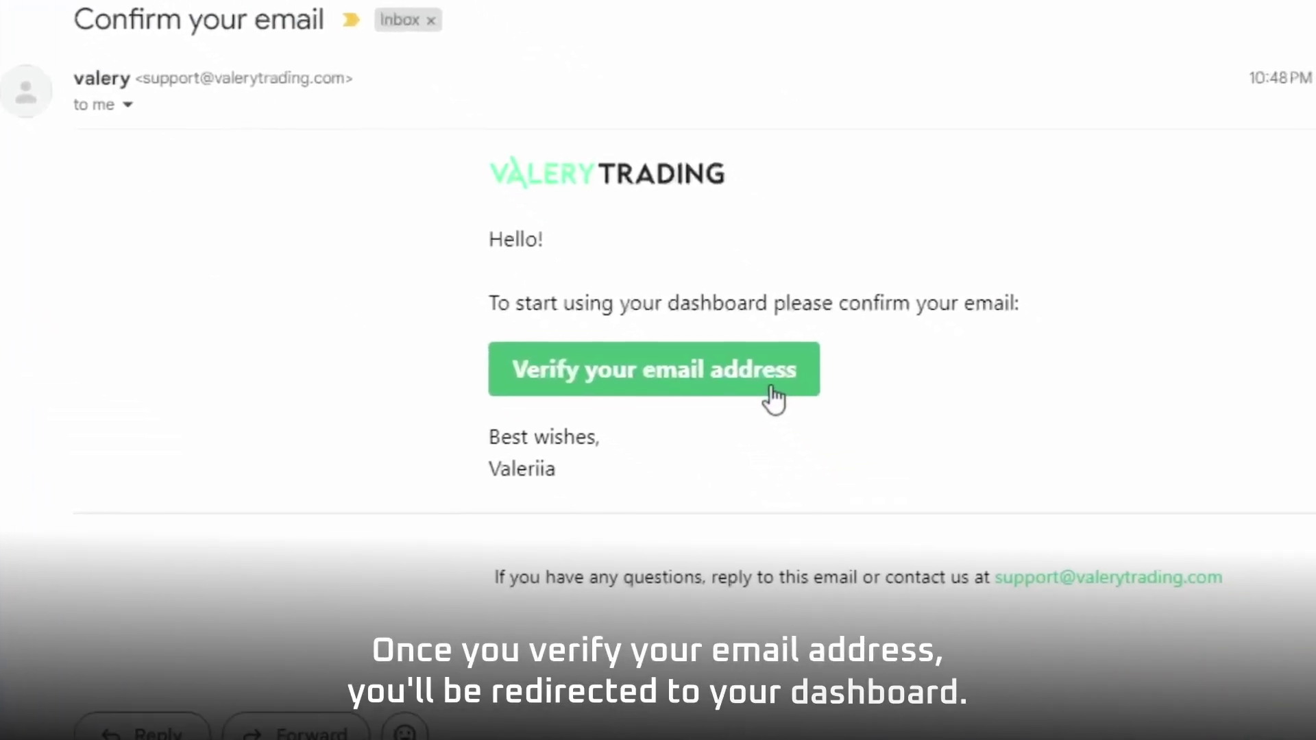
{"action": "left_click", "coordinate": [1014, 584]}
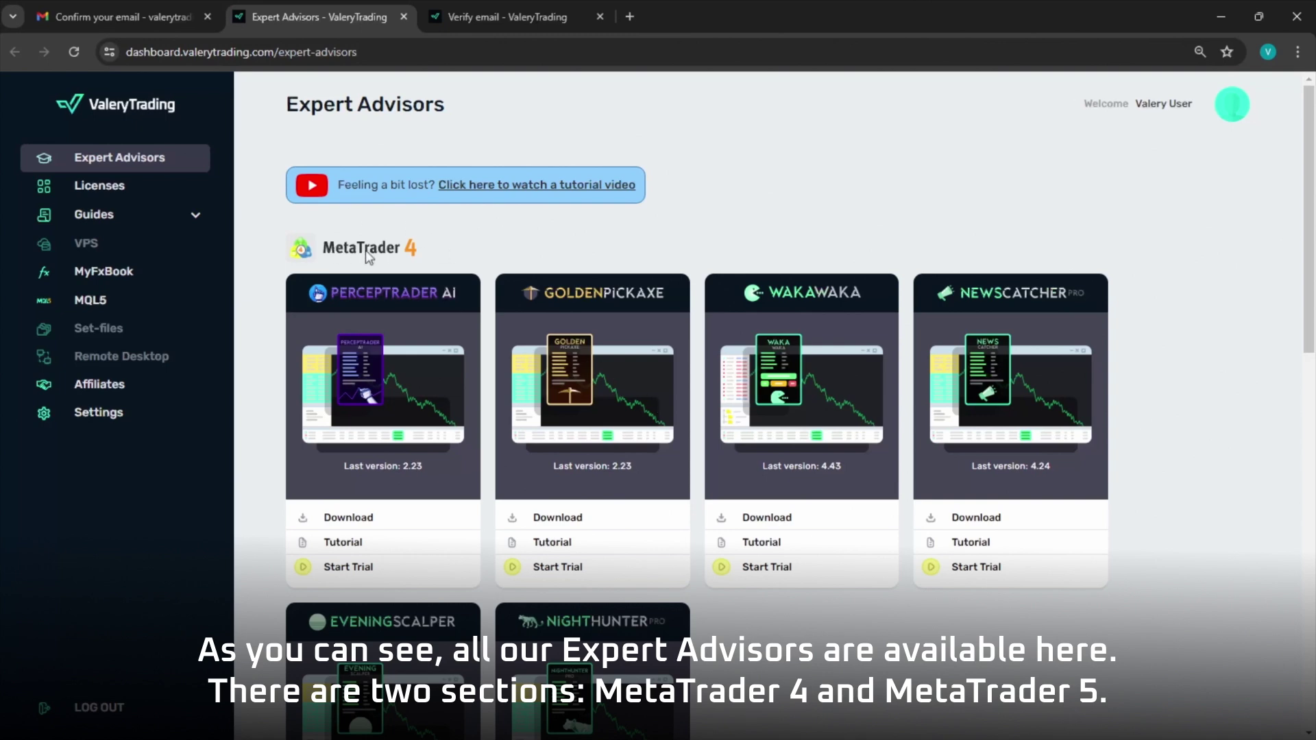
Scroll the Expert Advisors page past MetaTrader 4 to the MetaTrader 5 cards, including Perceptrader AI.
{"action": "scroll", "coordinate": [368, 255], "scroll_direction": "down", "scroll_amount": 8}
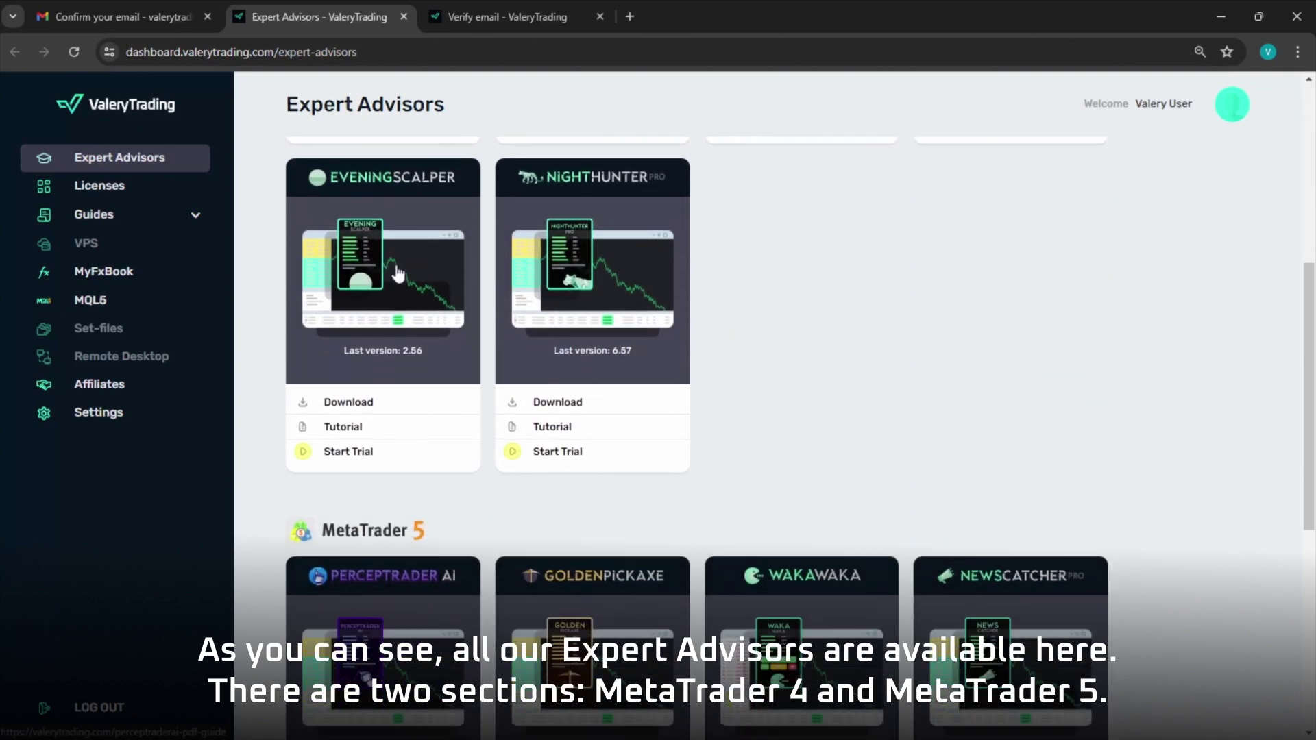
{"action": "scroll", "coordinate": [420, 440], "scroll_direction": "down", "scroll_amount": 2}
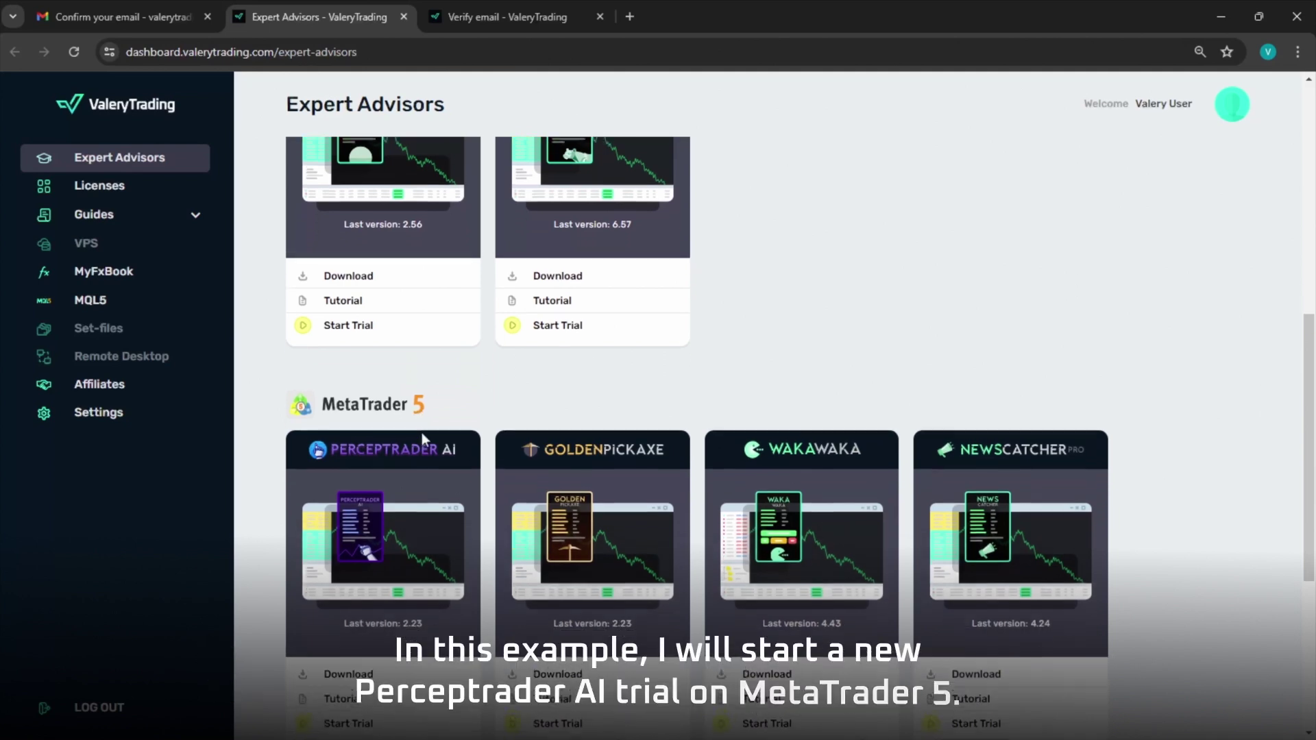
{"action": "scroll", "coordinate": [422, 439], "scroll_direction": "down", "scroll_amount": 1}
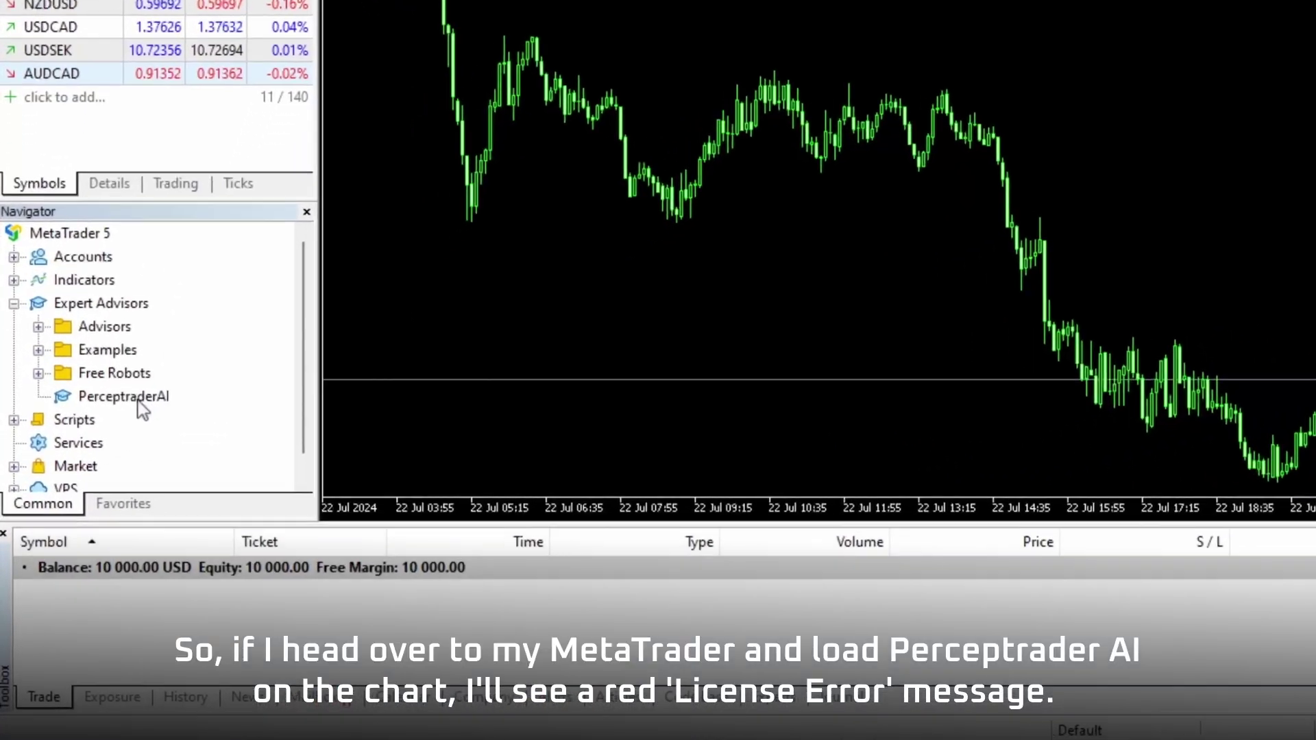
Attach PerceptraderAI to the AUDCAD M5 chart with Allow Algo Trading ticked.
{"action": "left_click_drag", "start_coordinate": [120, 466], "coordinate": [437, 275]}
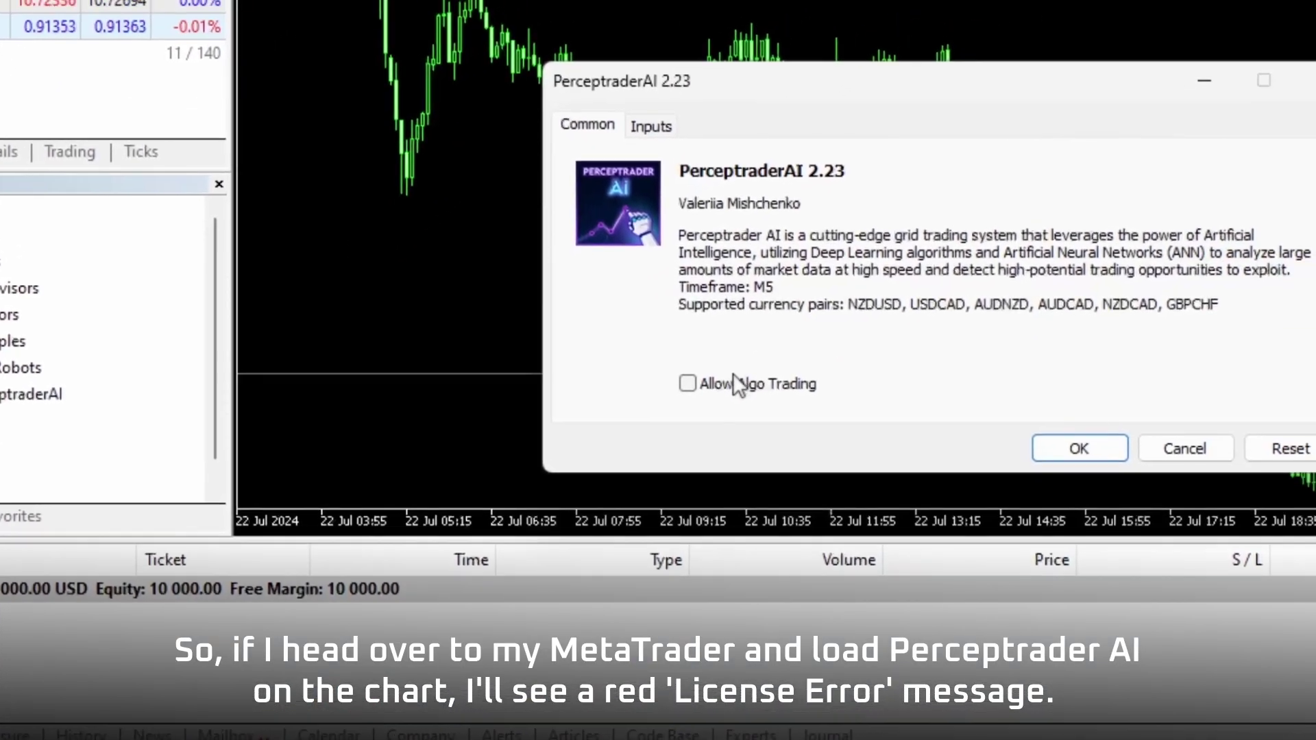
{"action": "left_click", "coordinate": [845, 345]}
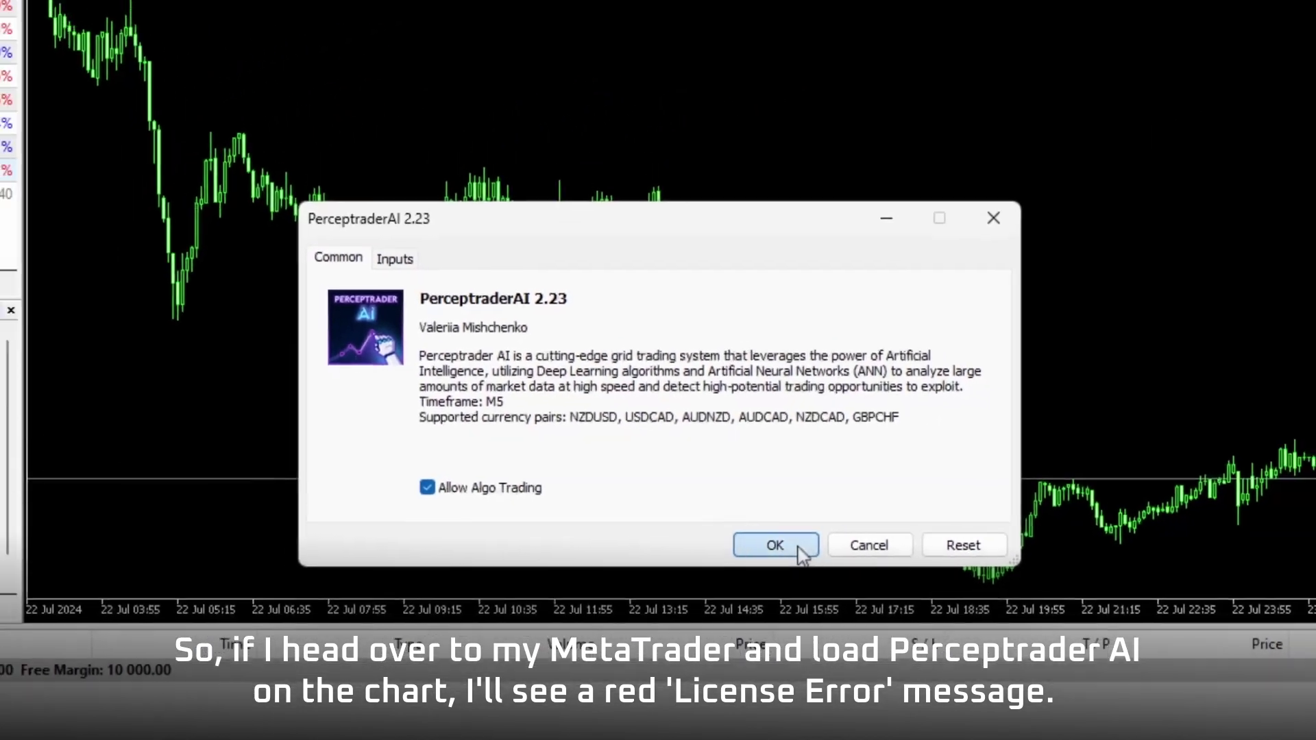
{"action": "left_click", "coordinate": [781, 548]}
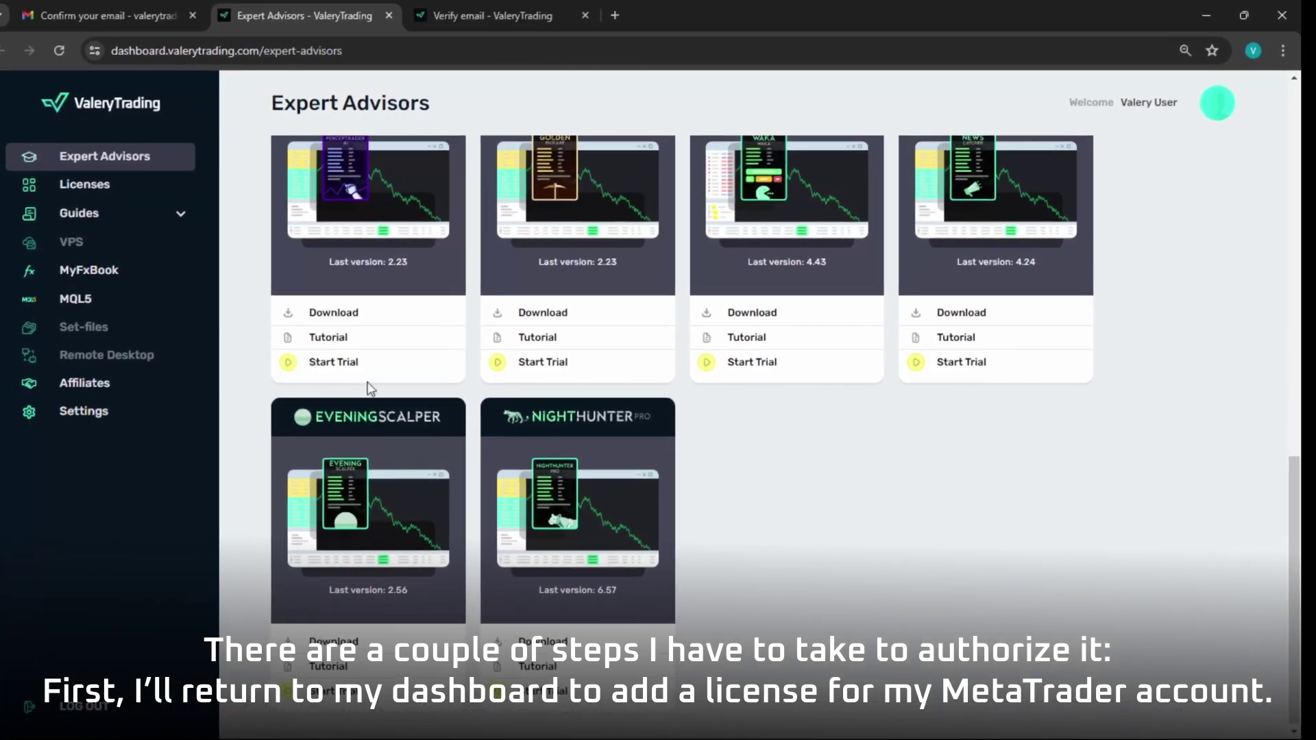
Start a trial on the MetaTrader 5 Perceptrader AI card and focus the account number field.
{"action": "scroll", "coordinate": [369, 381], "scroll_direction": "up", "scroll_amount": 2}
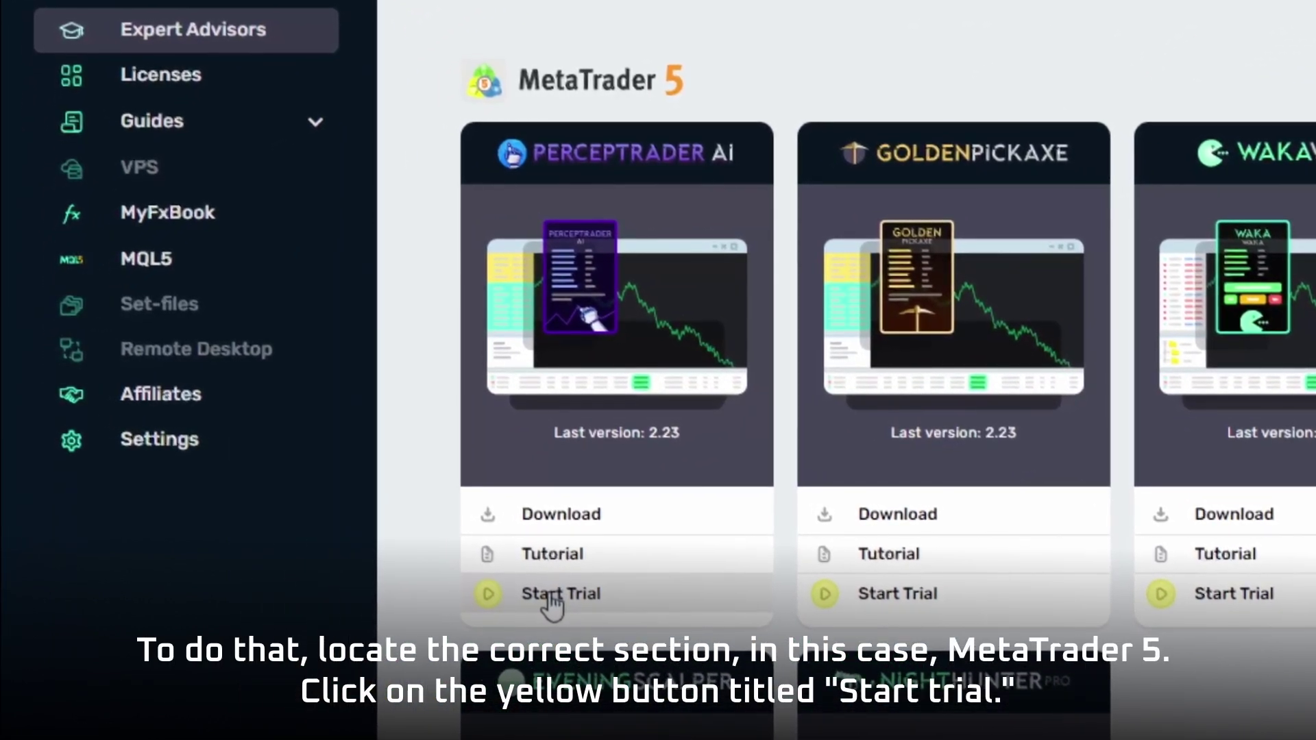
{"action": "left_click", "coordinate": [550, 596]}
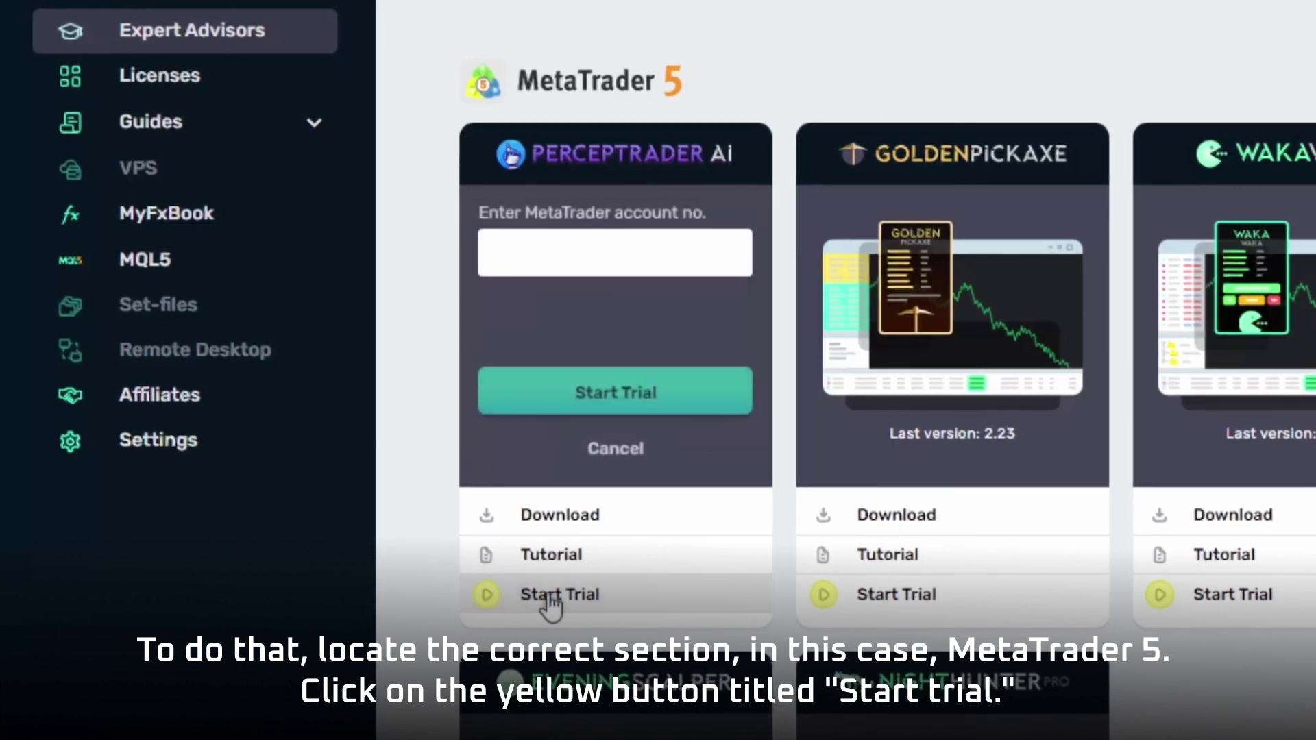
{"action": "left_click", "coordinate": [531, 254]}
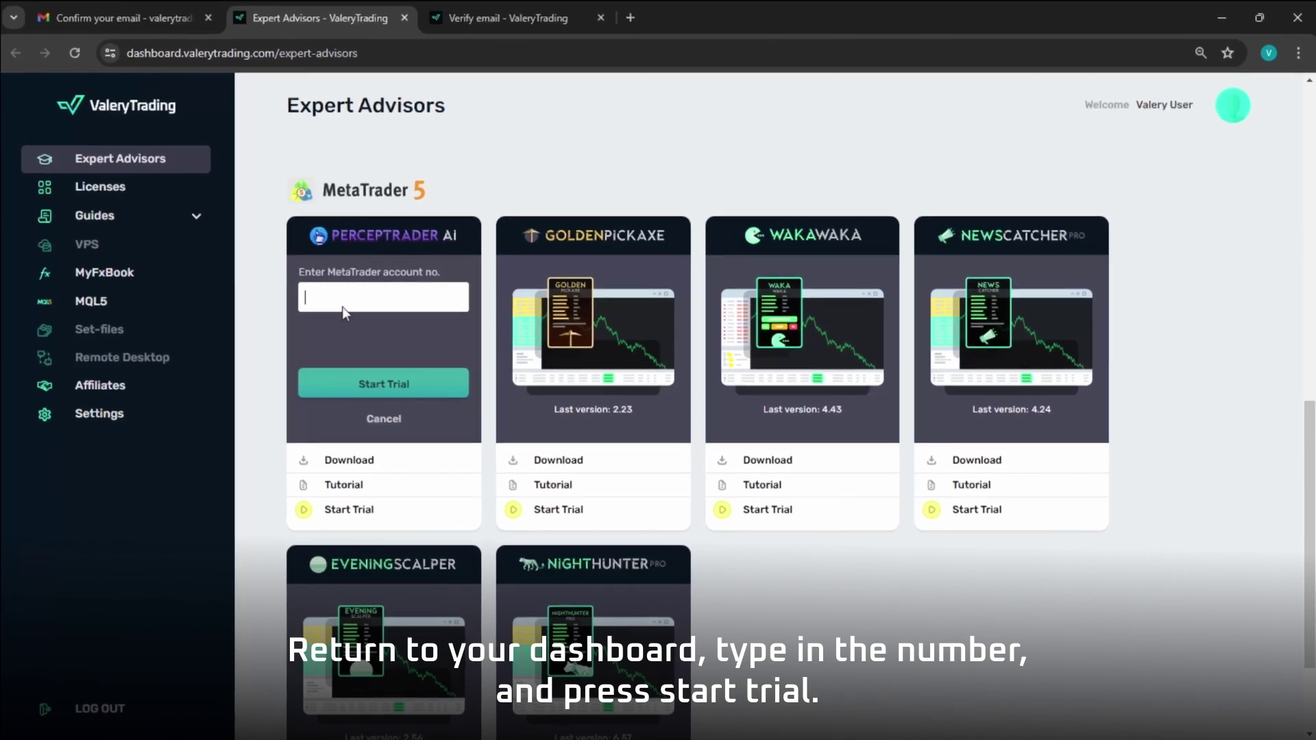
Enter the MetaTrader account number and start the 14-day Perceptrader AI trial.
{"action": "left_click", "coordinate": [341, 291]}
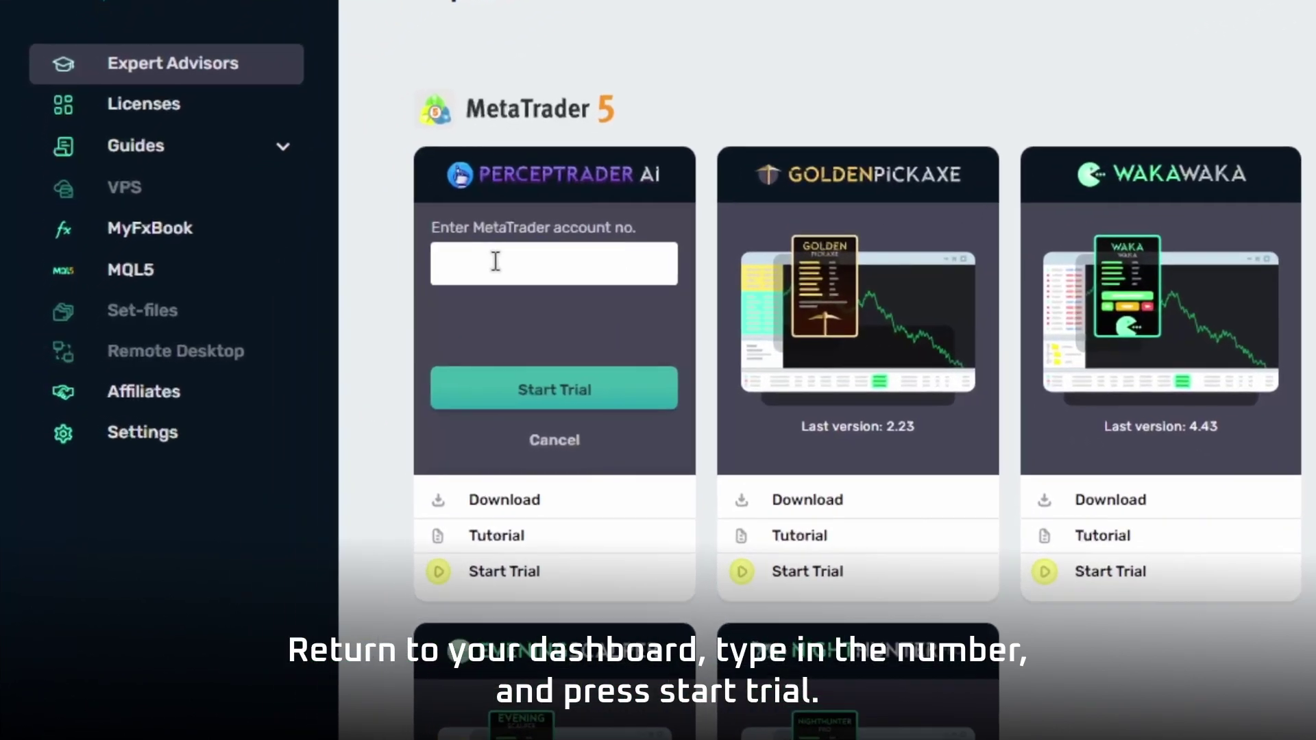
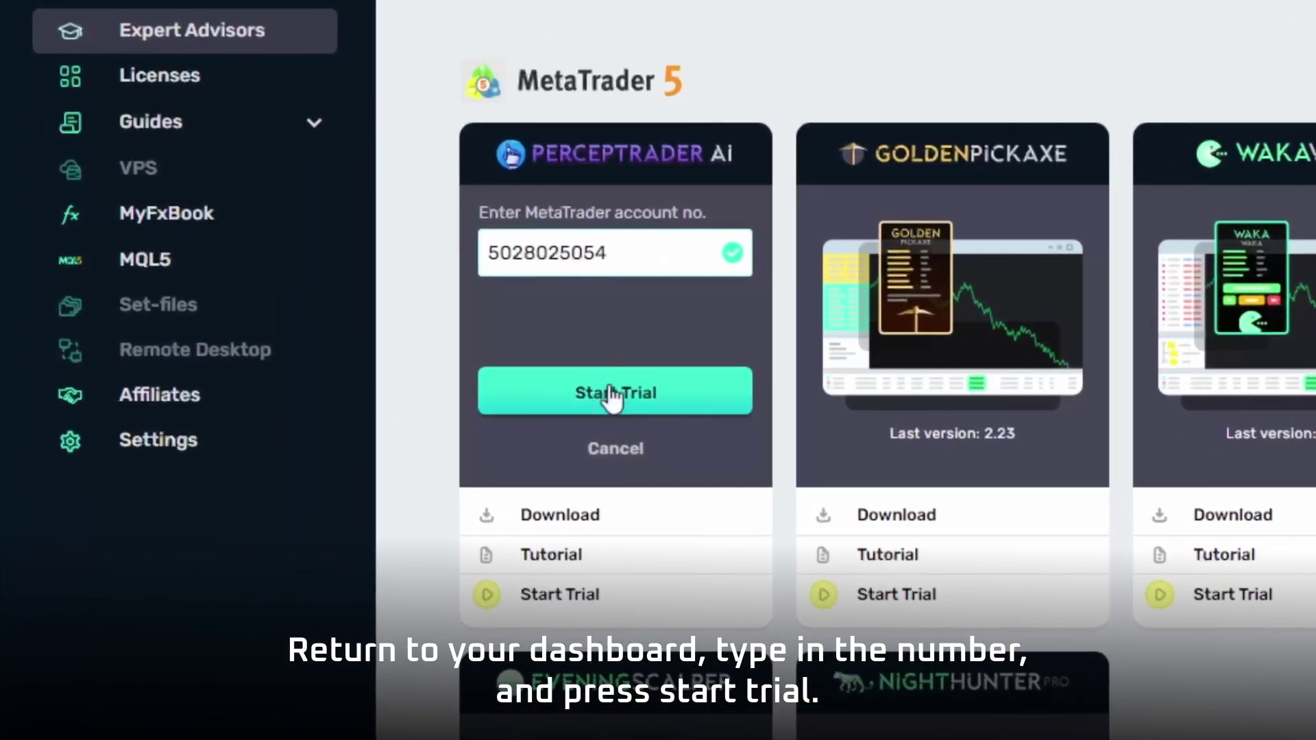
{"action": "left_click", "coordinate": [610, 394]}
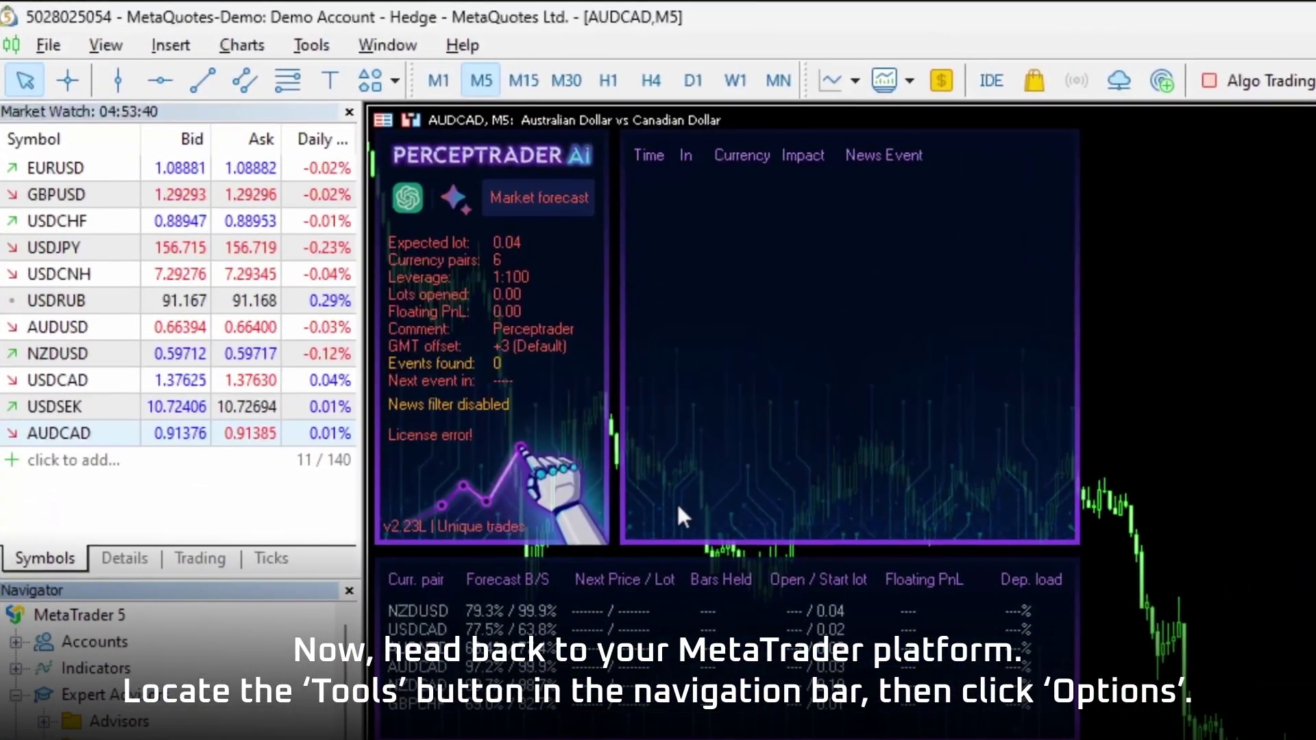
Allow algorithmic trading and WebRequest for the Servers.txt URLs in Expert Advisors options, then save.
{"action": "left_click", "coordinate": [302, 44]}
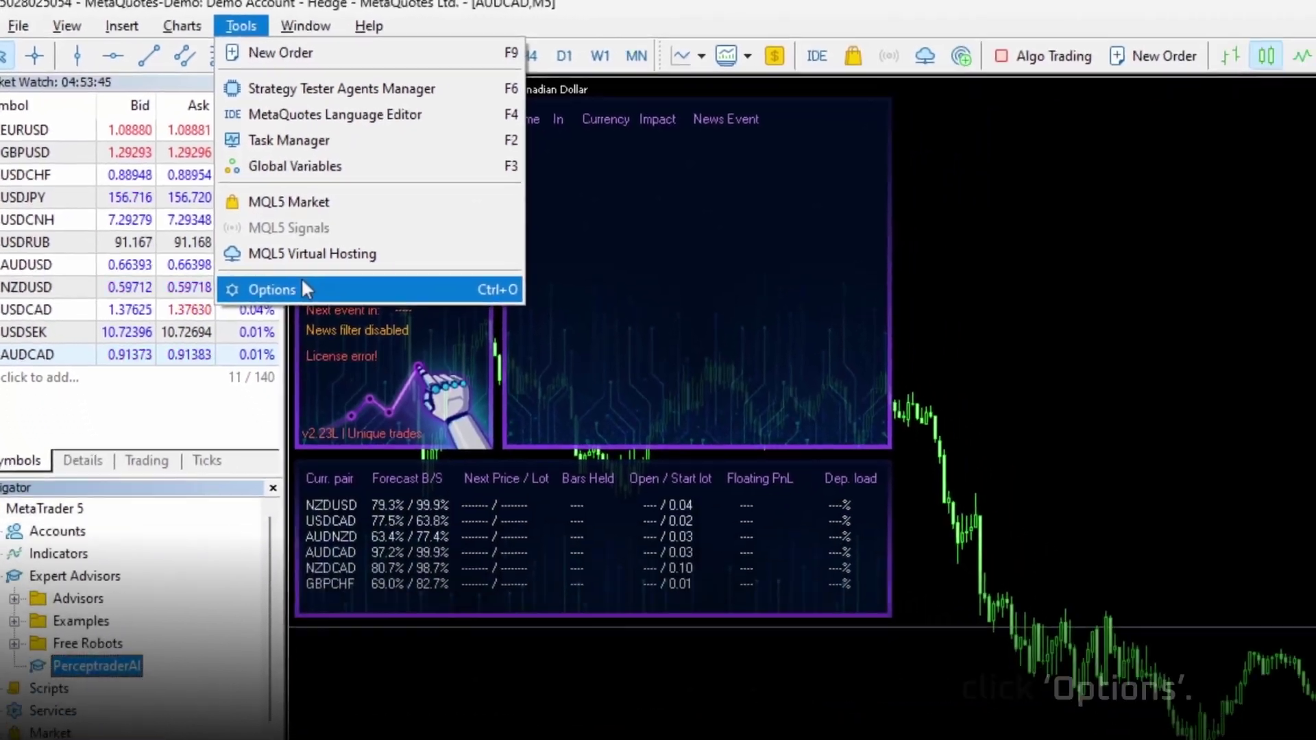
{"action": "left_click", "coordinate": [377, 351]}
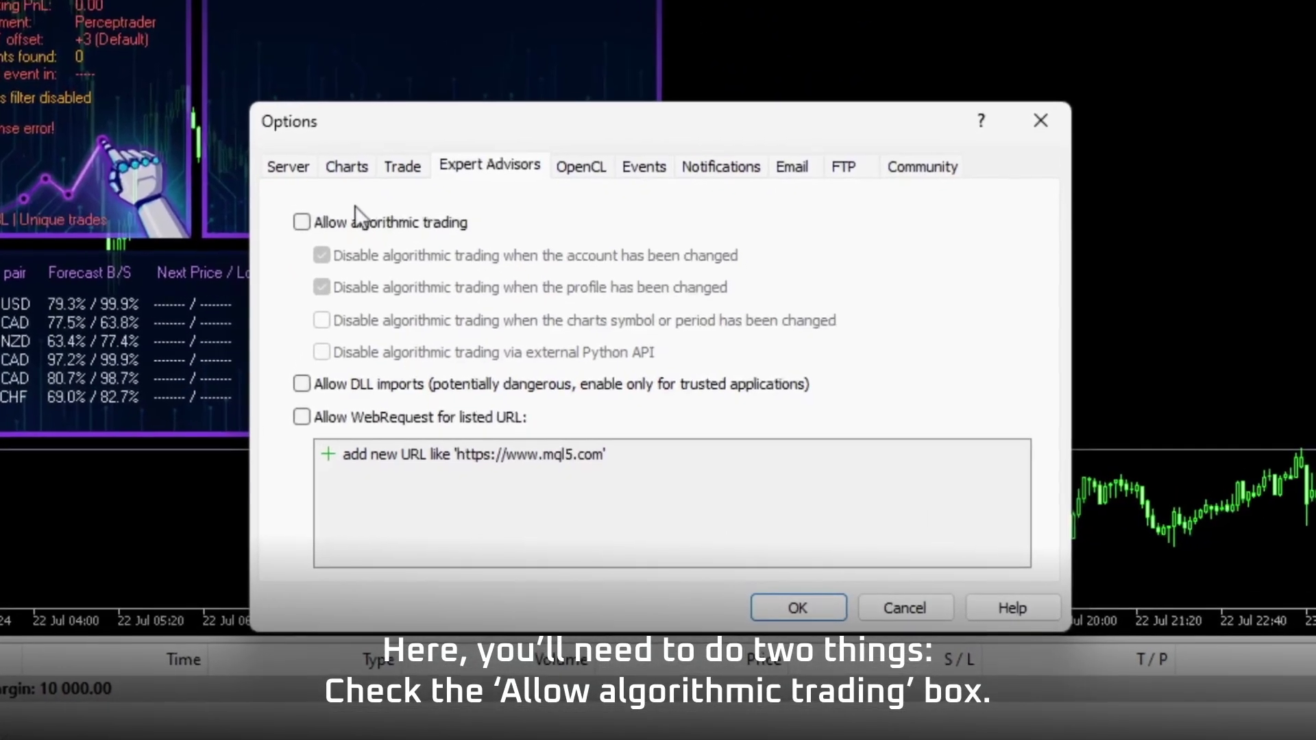
{"action": "left_click", "coordinate": [303, 219]}
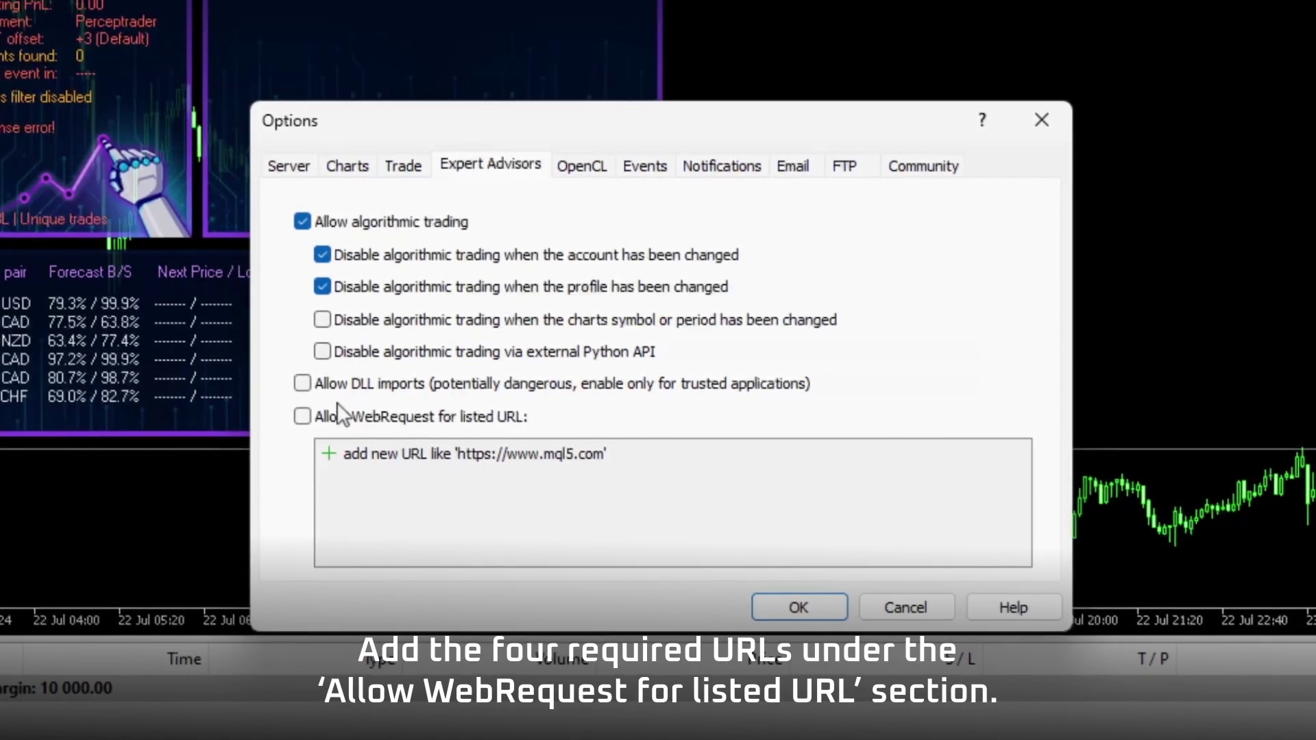
{"action": "left_click", "coordinate": [303, 415]}
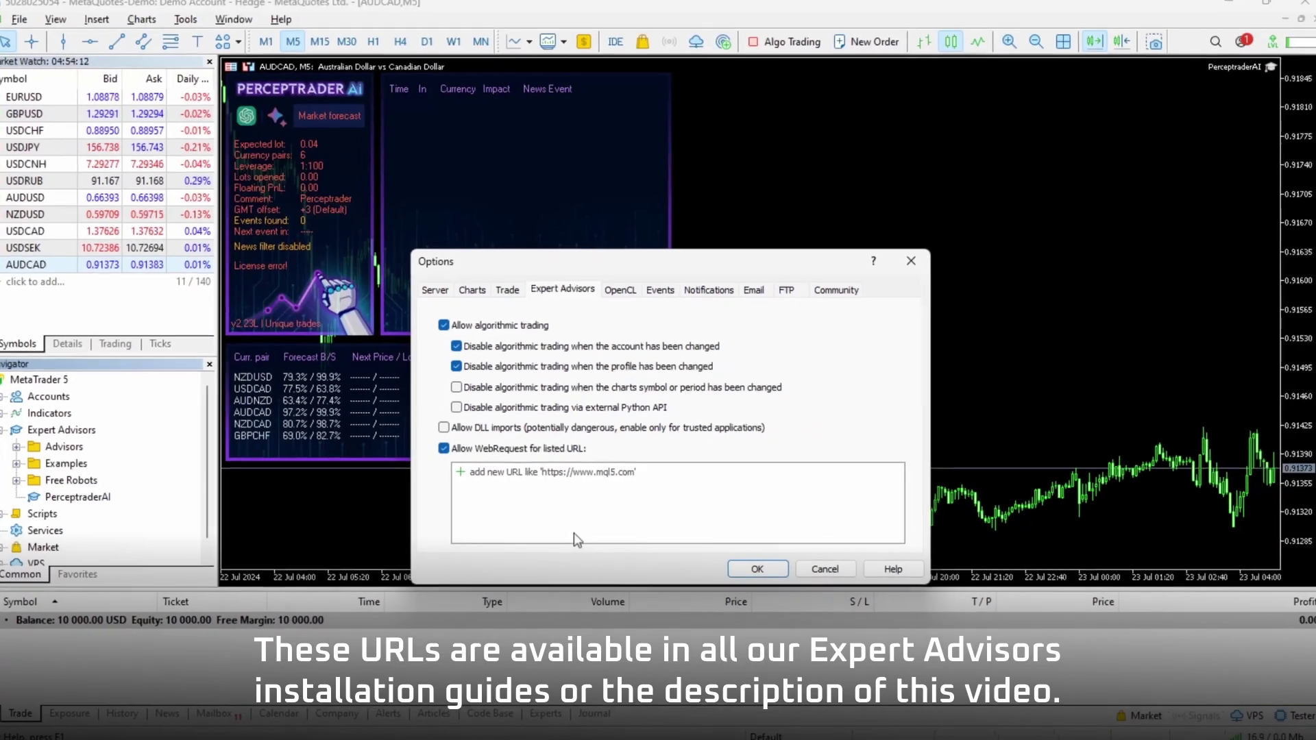
{"action": "key", "text": "alt+Tab"}
{"action": "key", "text": "alt+Tab"}
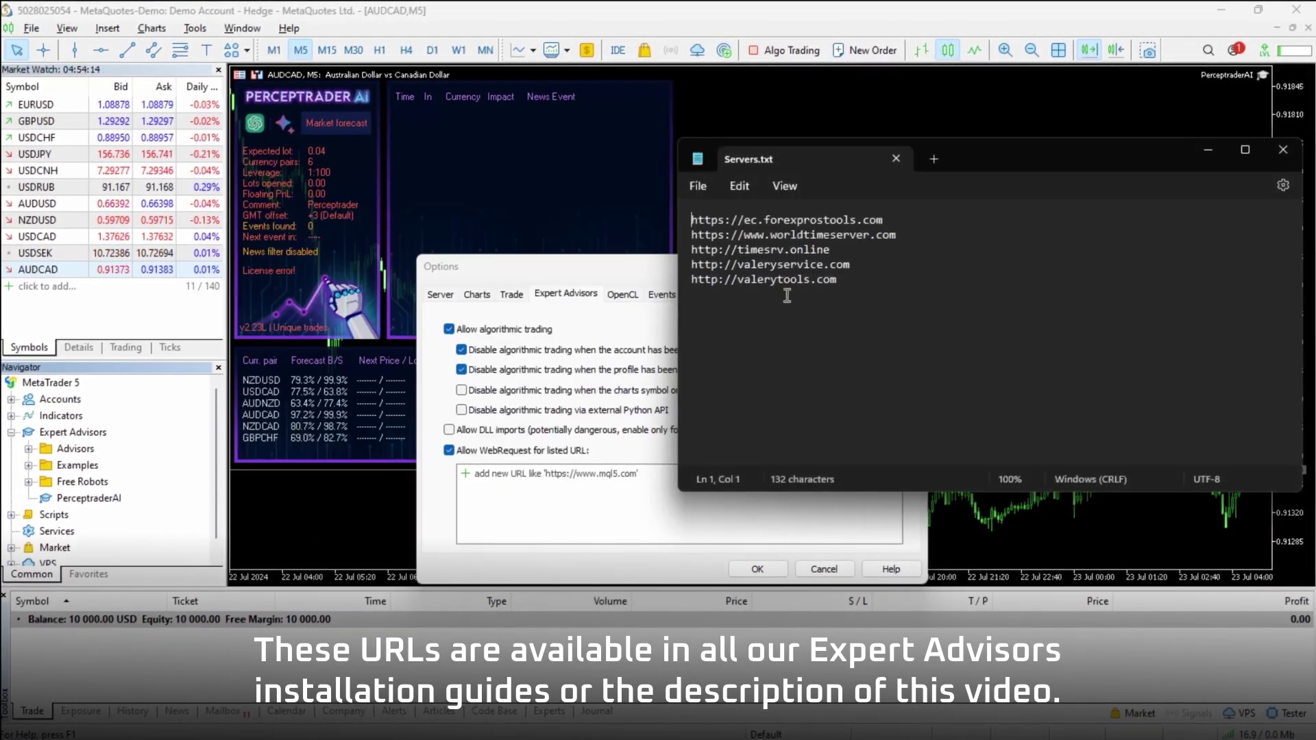
{"action": "key", "text": "shift+End"}
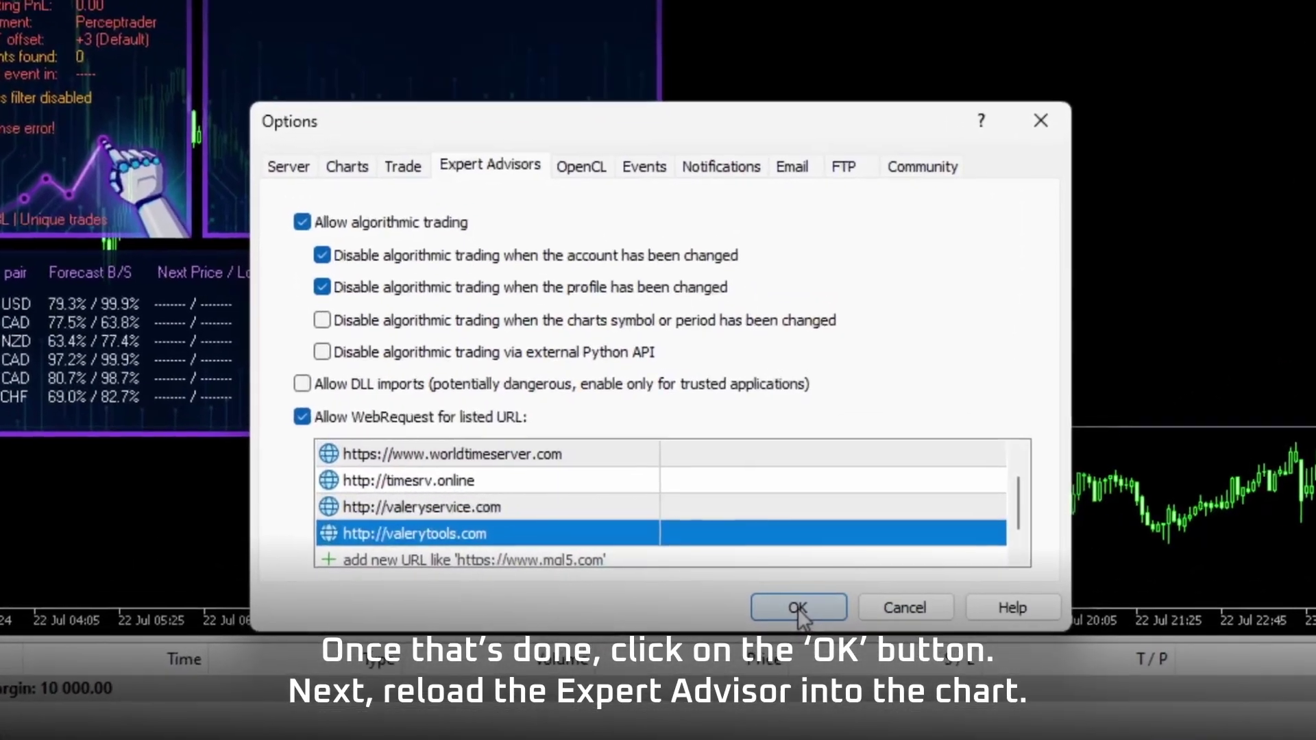
{"action": "left_click", "coordinate": [799, 608]}
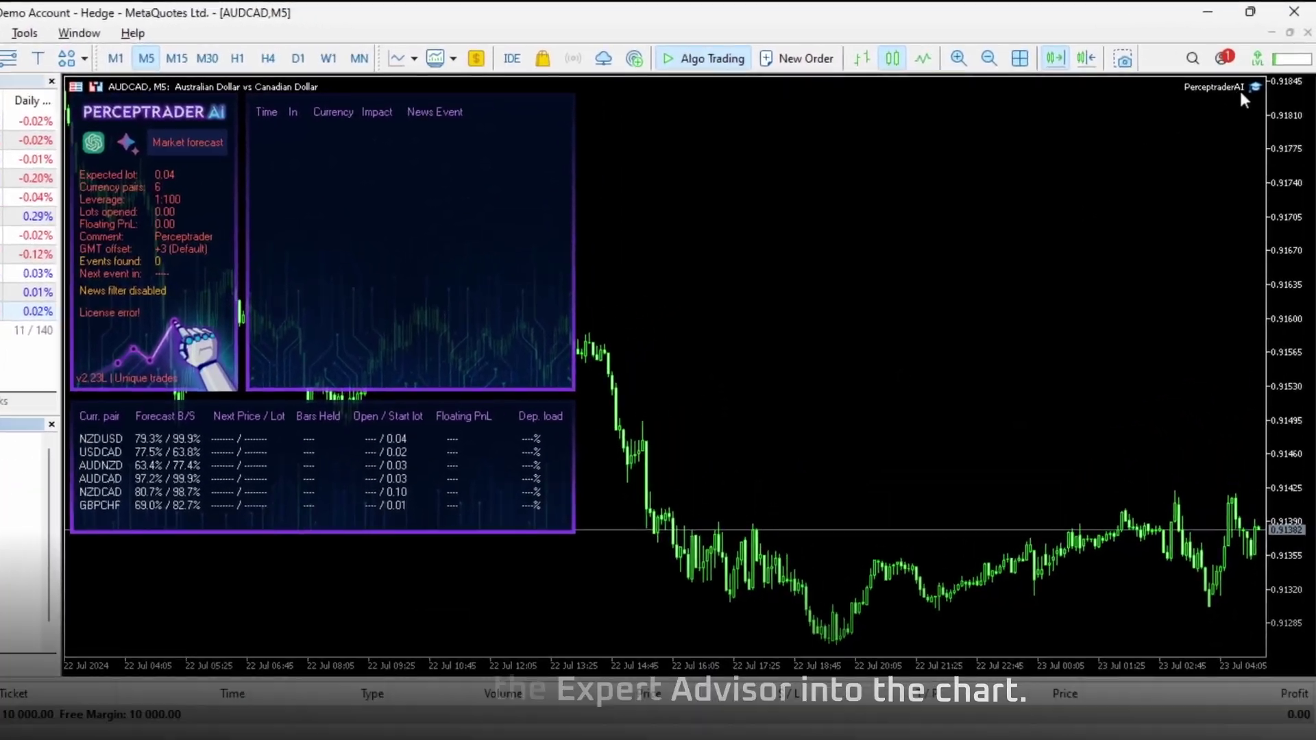
Remove PerceptraderAI from the AUDCAD chart and attach it again from the Navigator.
{"action": "right_click", "coordinate": [1234, 74]}
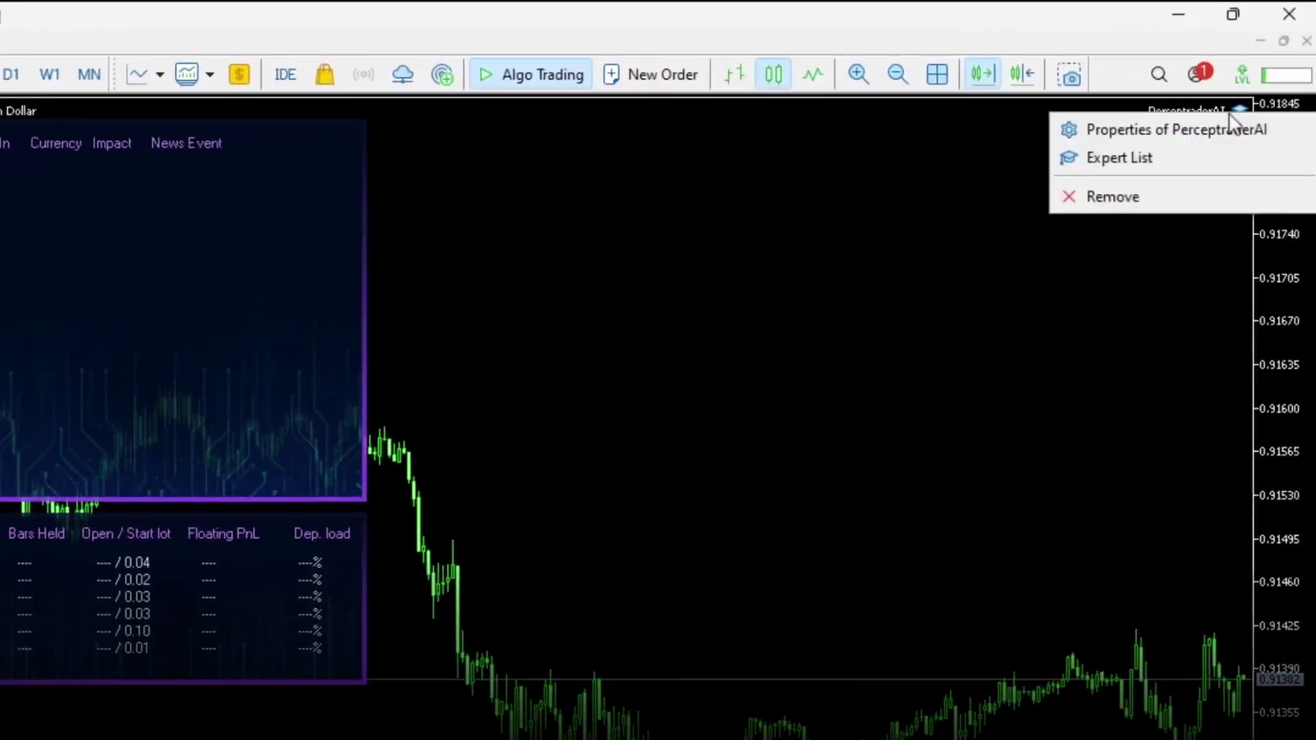
{"action": "left_click", "coordinate": [1183, 135]}
{"action": "left_click", "coordinate": [138, 493]}
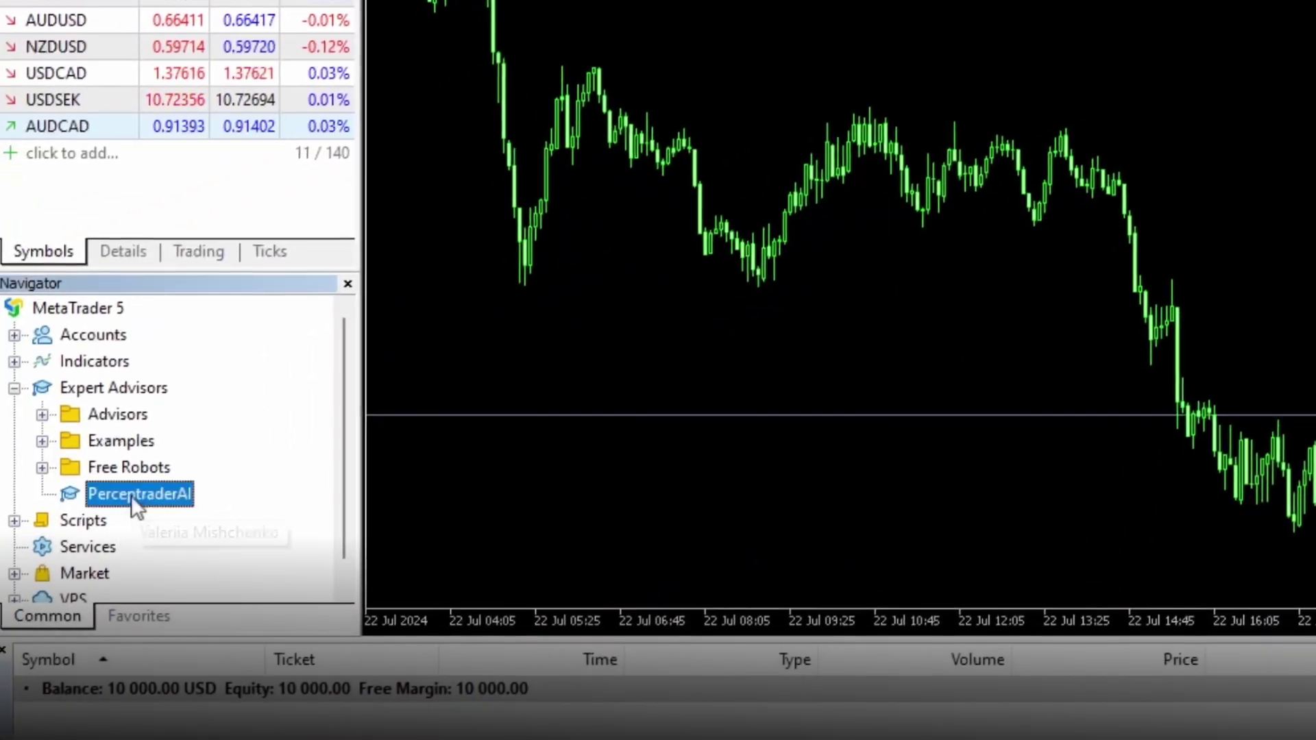
{"action": "left_click_drag", "start_coordinate": [701, 181], "coordinate": [706, 185]}
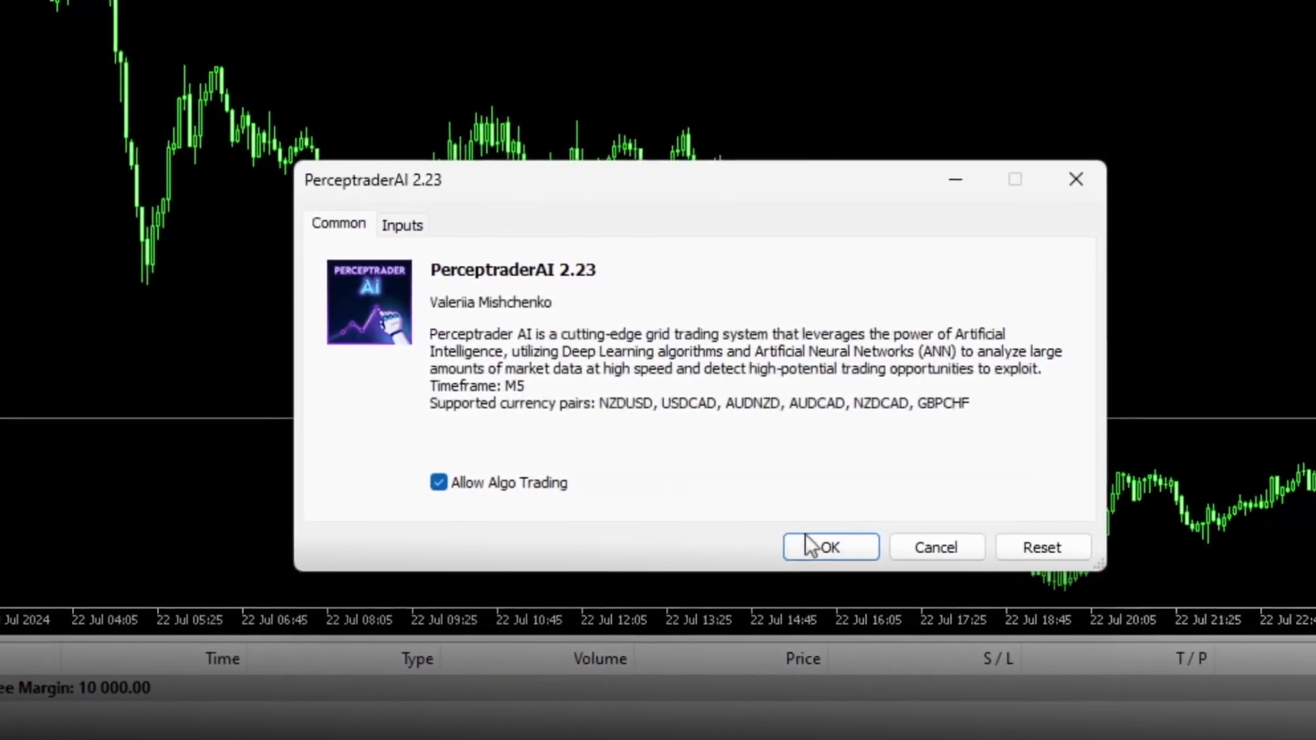
{"action": "left_click", "coordinate": [1310, 629]}
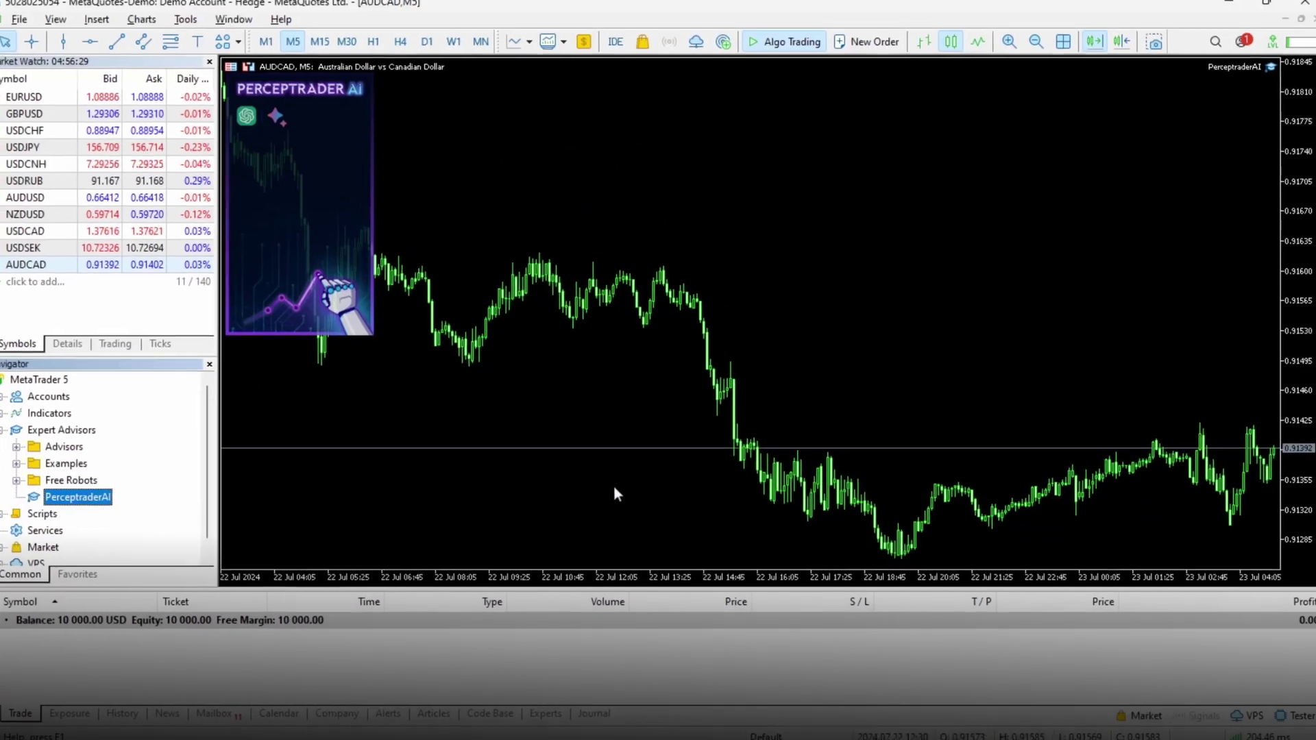